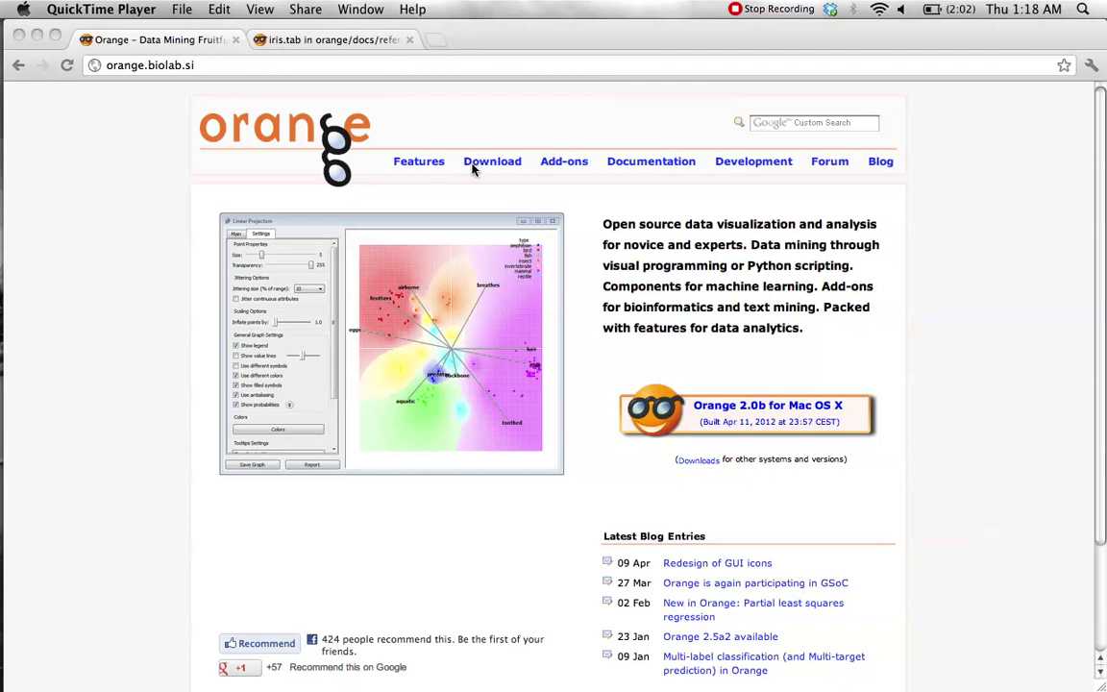
Bring Chrome to the front and go to the Orange site's Documentation page
click(111, 67)
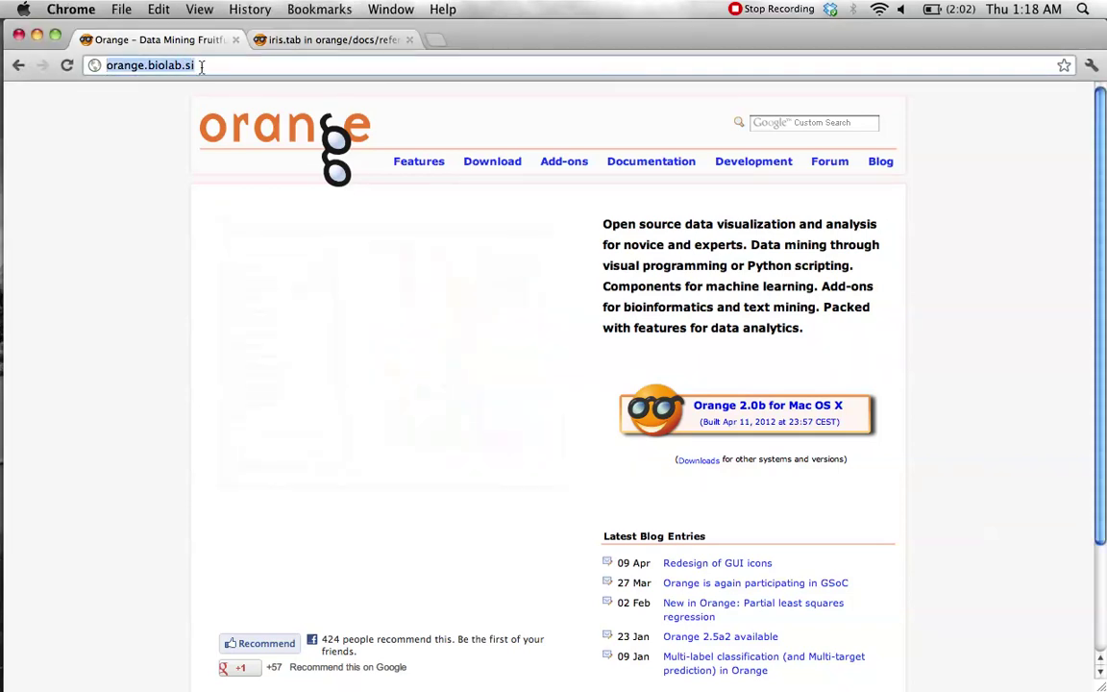
click(659, 164)
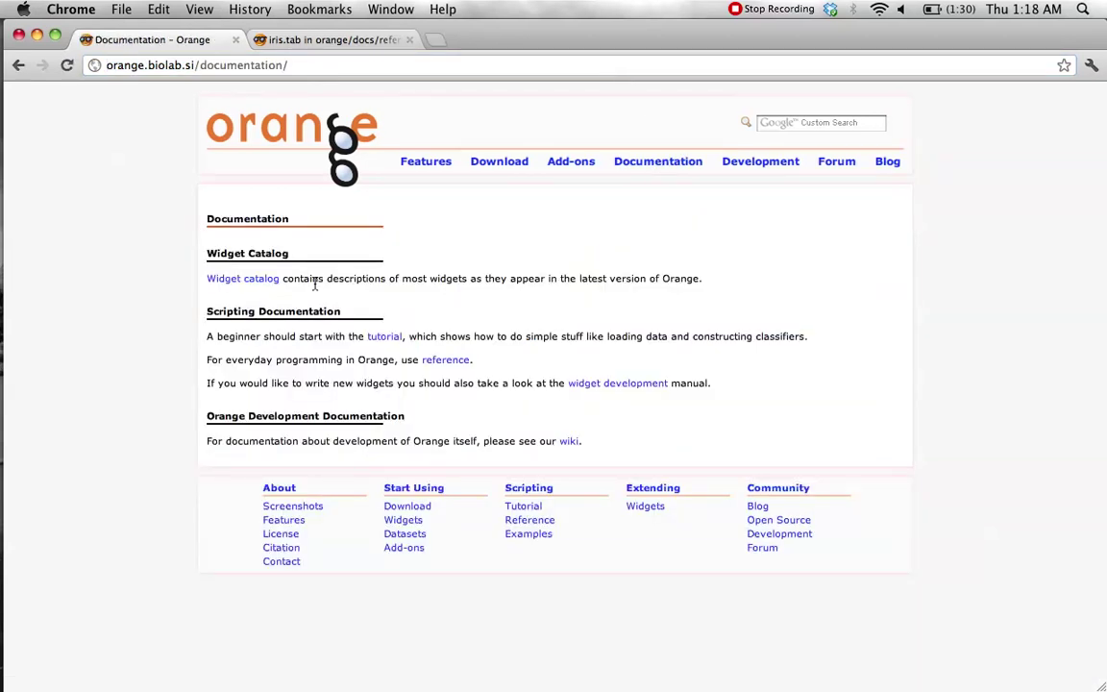
Open the Polyviz page from the Visualize section of the widget catalog
click(217, 279)
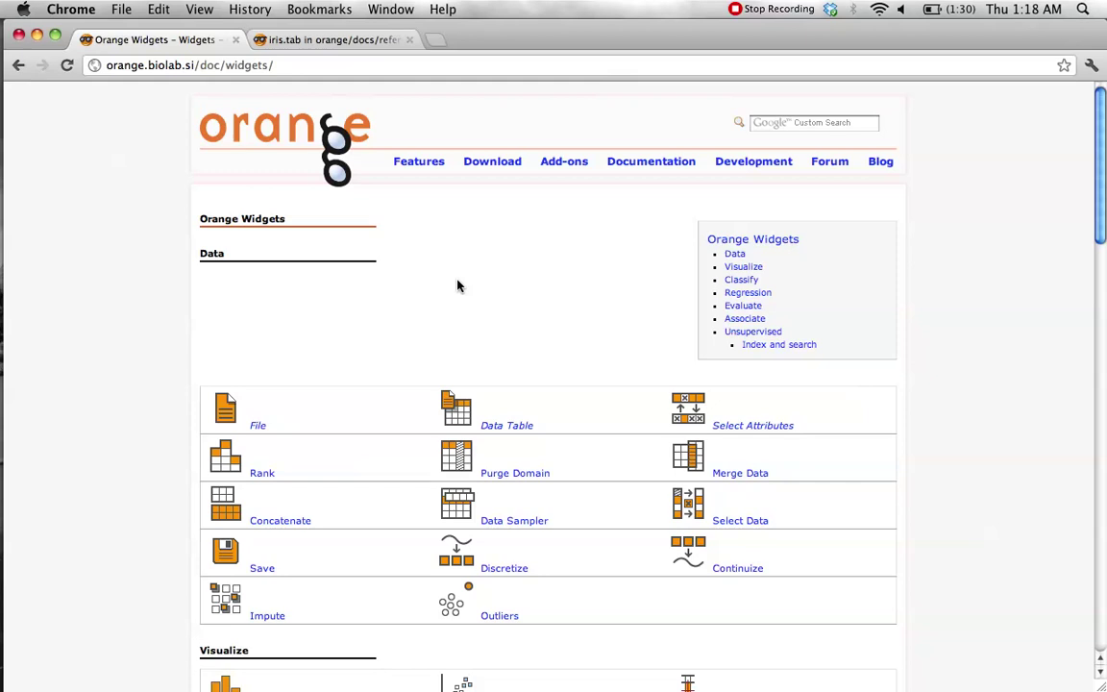
scroll(457, 285, down, 3)
scroll(458, 285, down, 6)
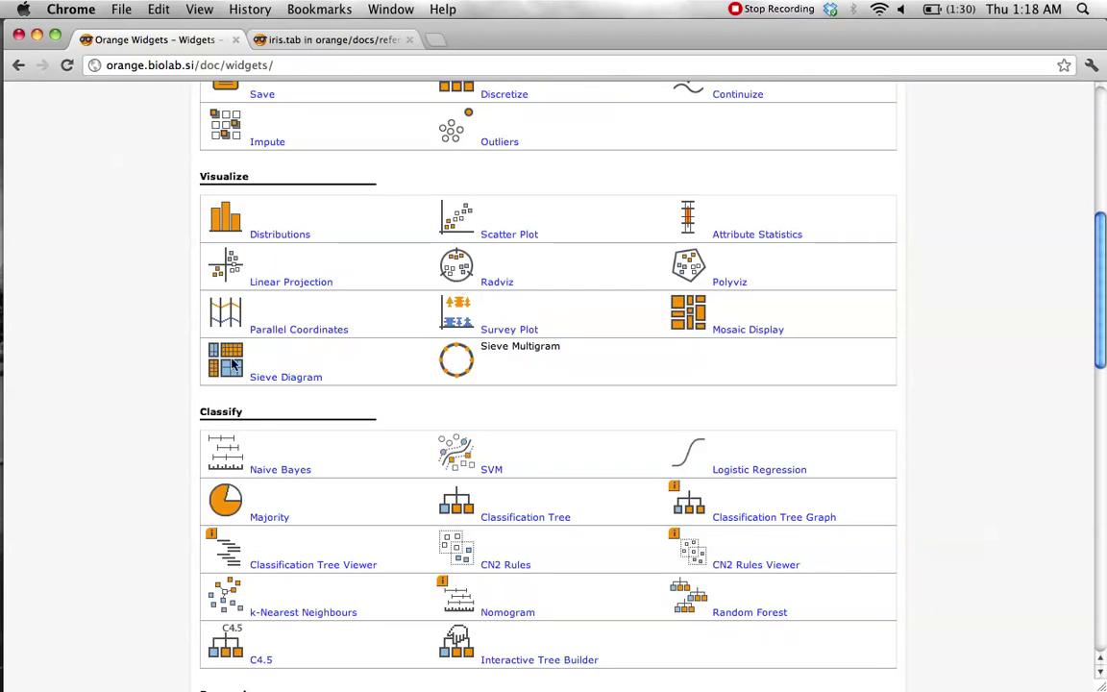
click(733, 282)
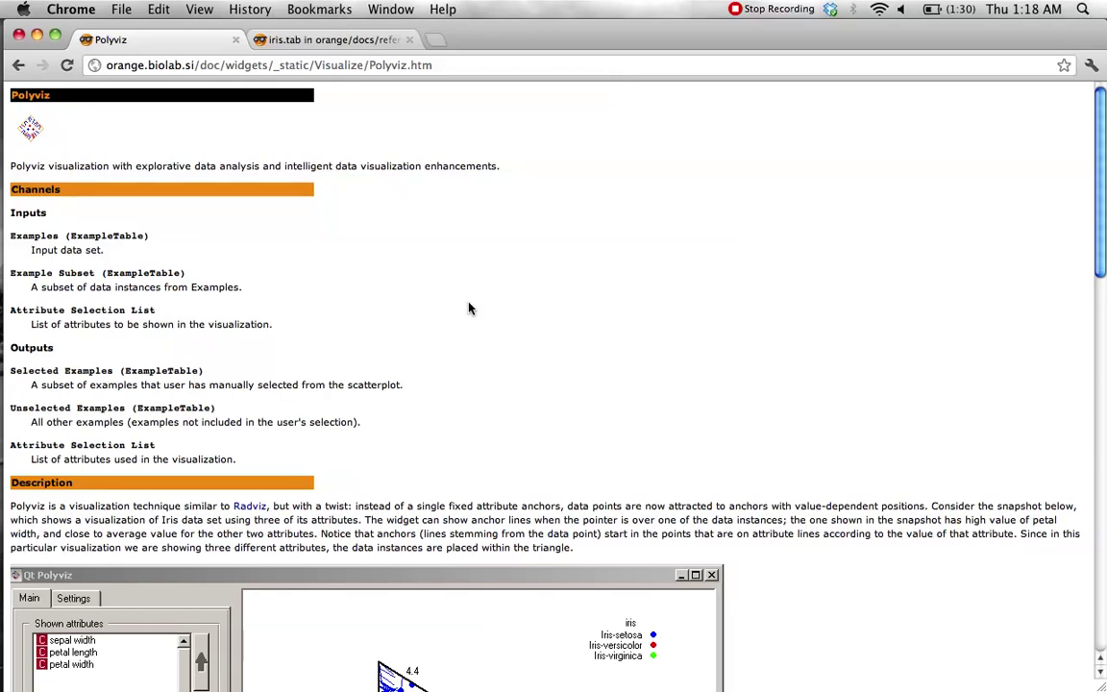
Read through the Polyviz documentation, then switch to the iris.tab source tab
scroll(308, 235, down, 2)
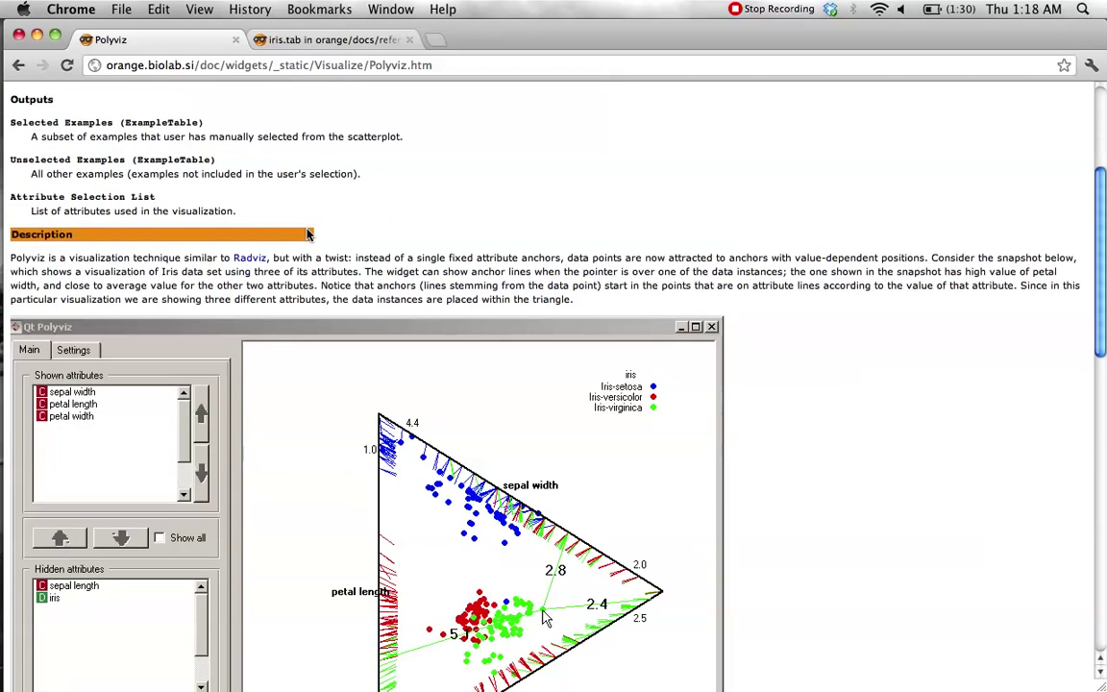
scroll(308, 235, down, 3)
scroll(308, 235, down, 4)
scroll(307, 235, down, 1)
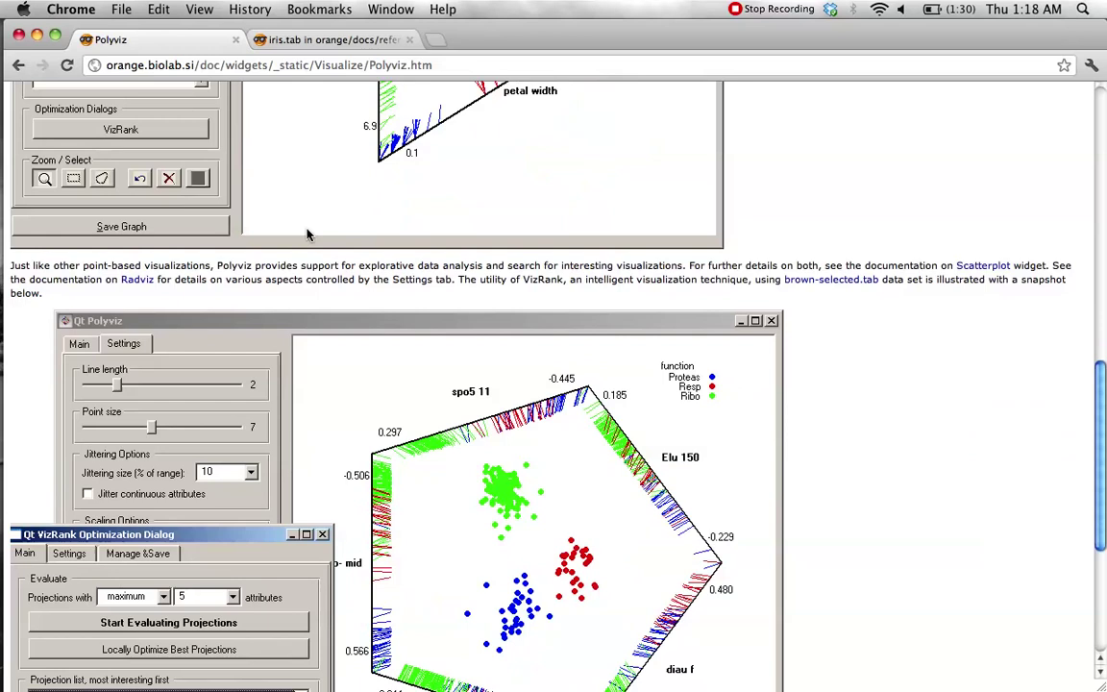
scroll(555, 324, up, 3)
scroll(556, 324, up, 3)
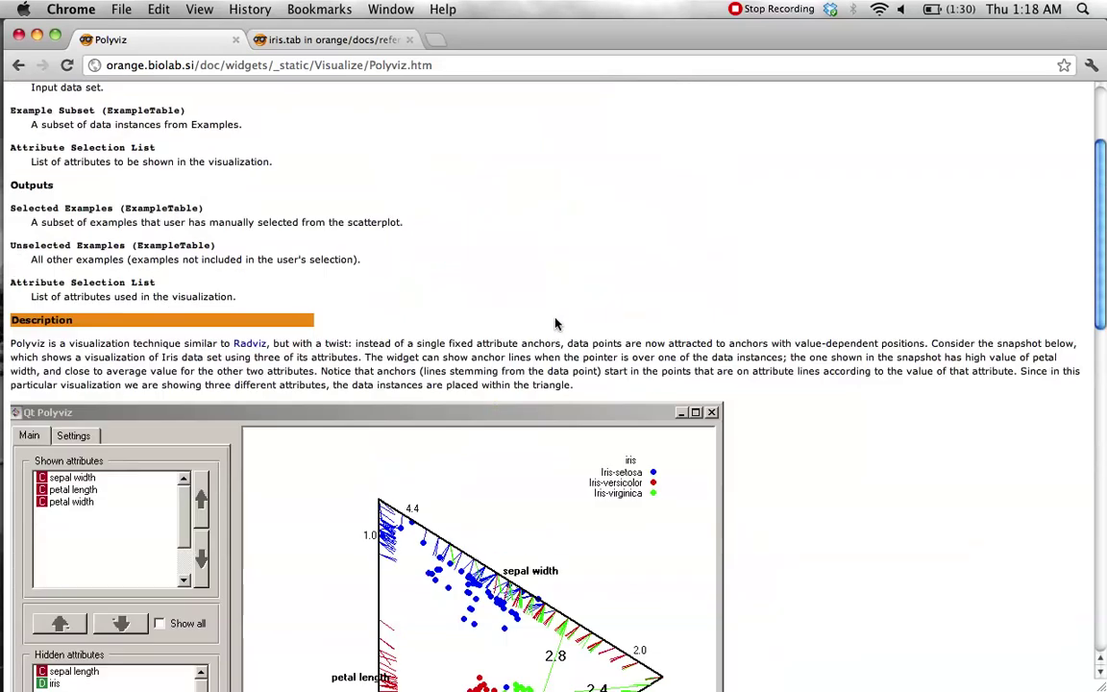
scroll(555, 323, up, 2)
click(336, 48)
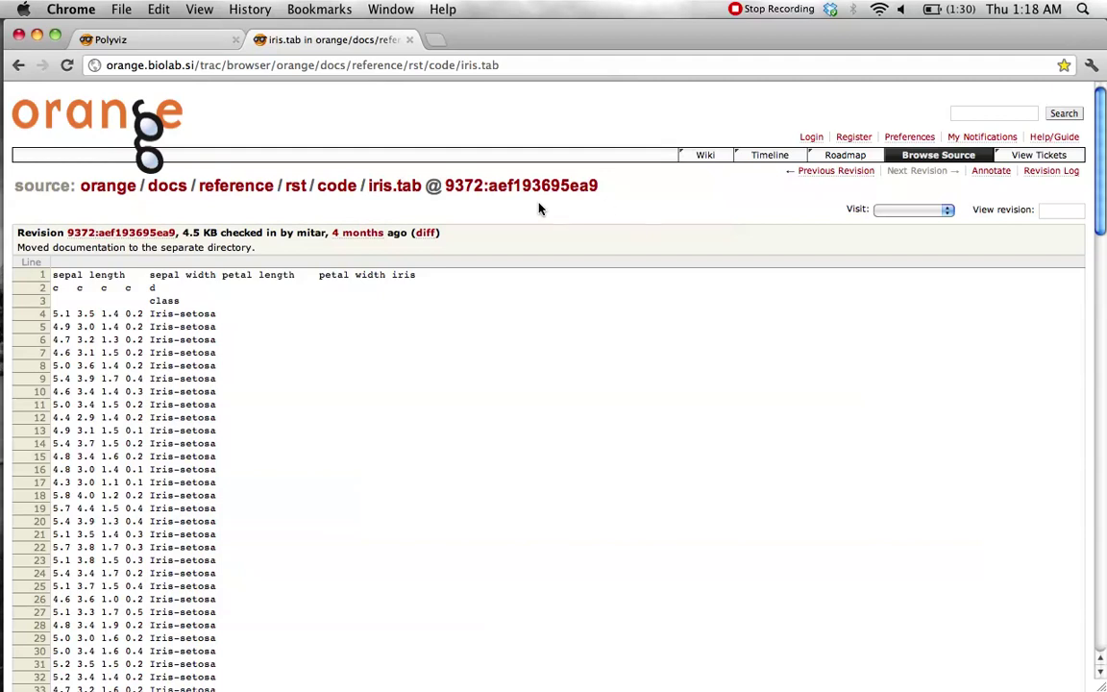
Download iris.tab in Original Format, then return to the Orange Canvas schema
click(546, 64)
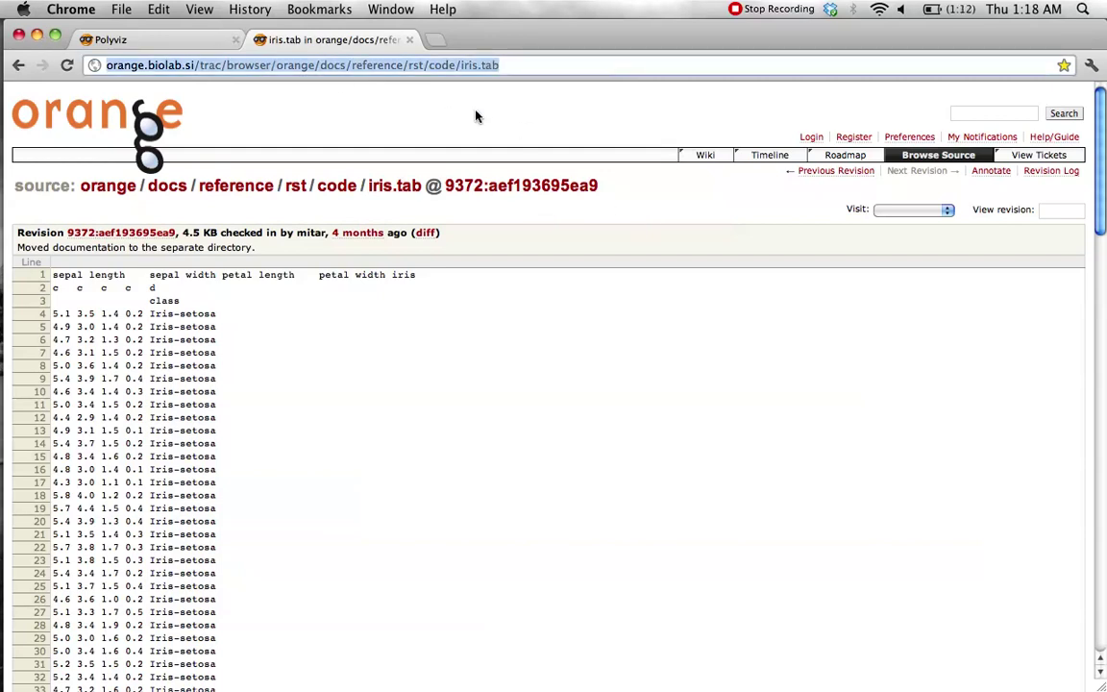
scroll(620, 120, down, 10)
scroll(617, 125, down, 5)
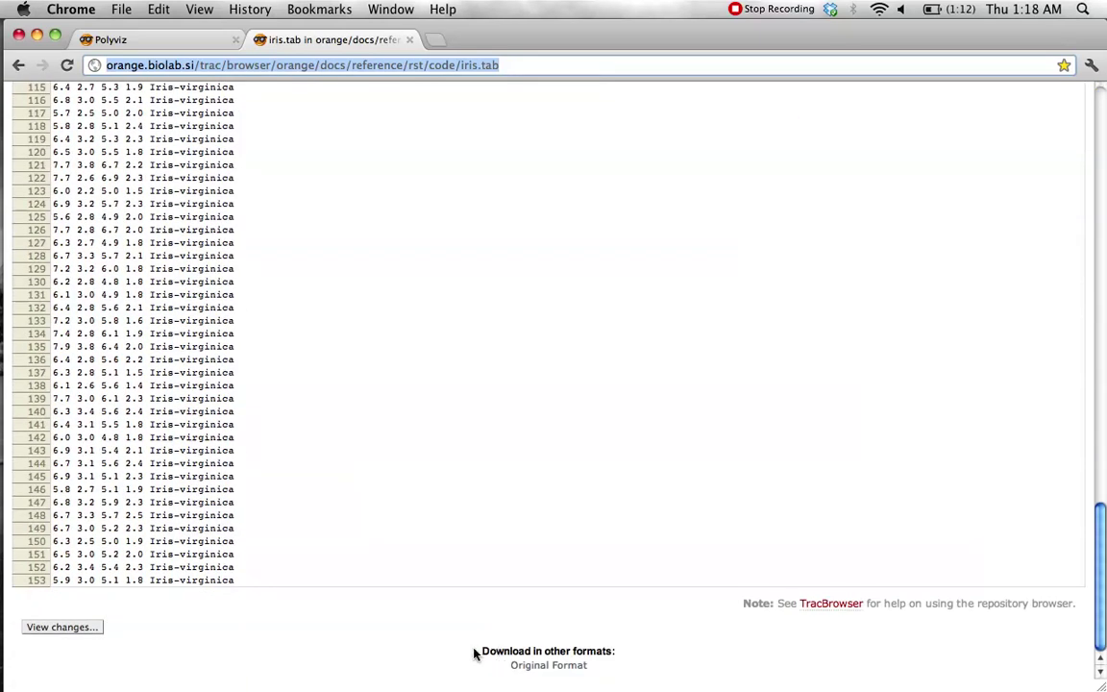
click(564, 673)
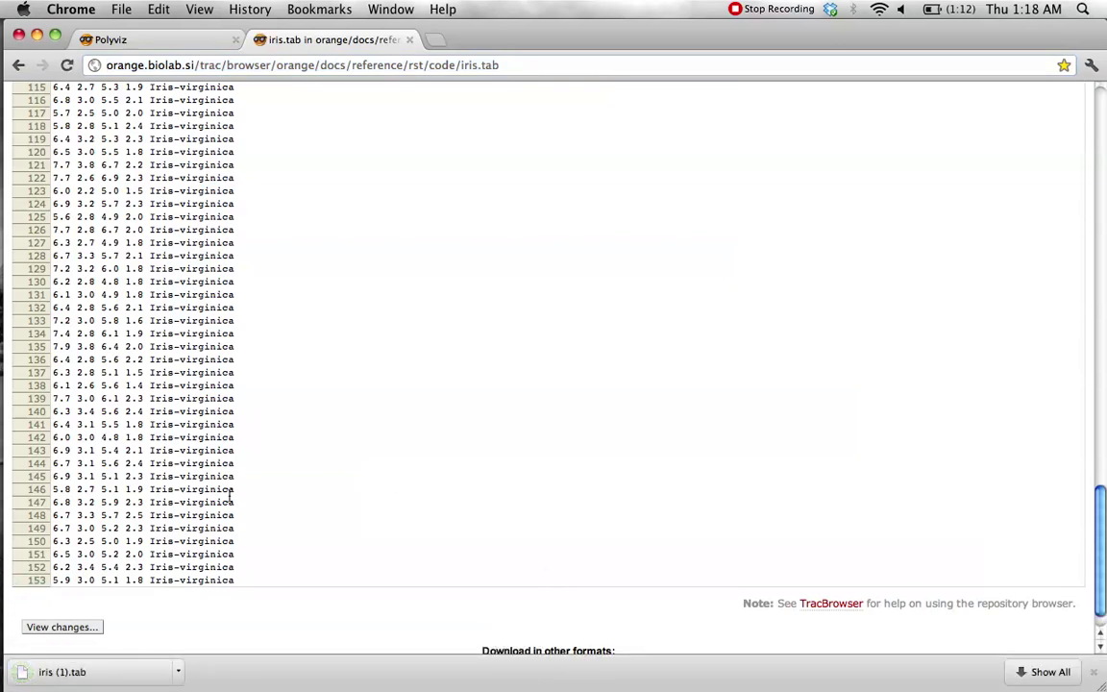
click(19, 447)
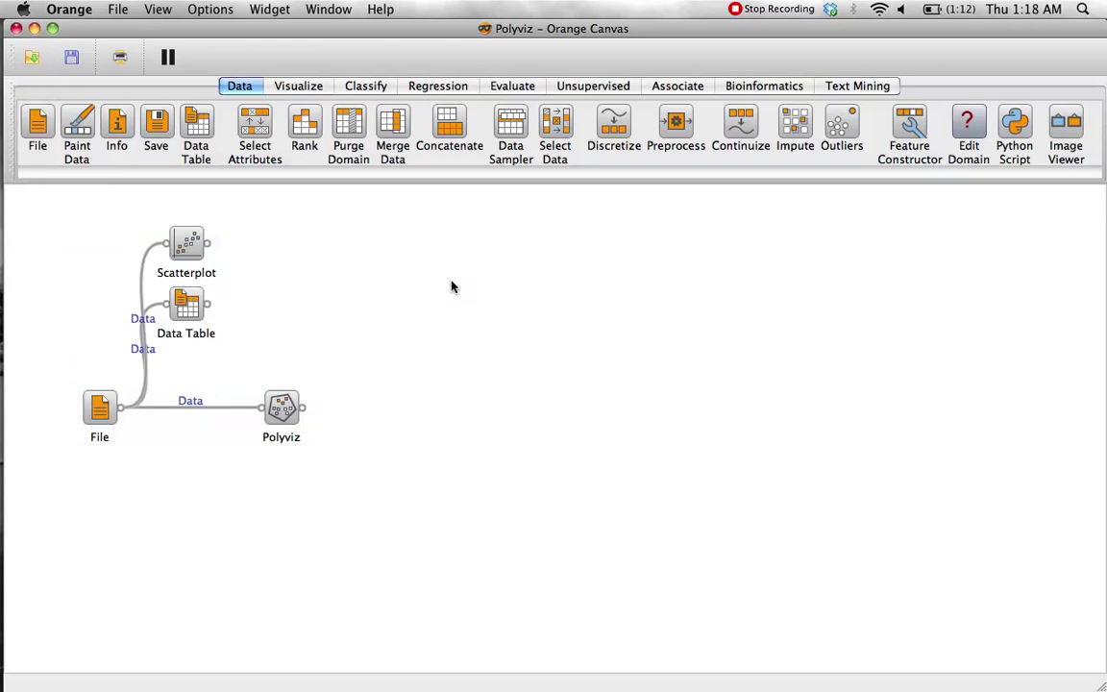
Load iris.tab (150 examples, 4 attributes) into the File widget and view it in Data Table
double_click(108, 416)
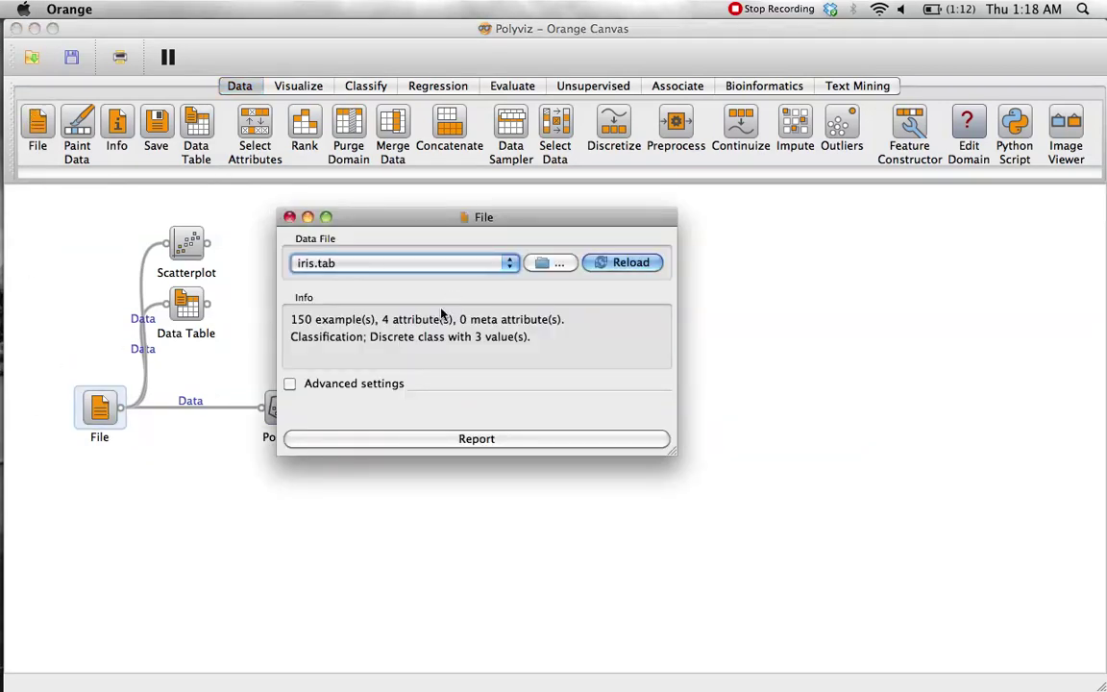
click(552, 264)
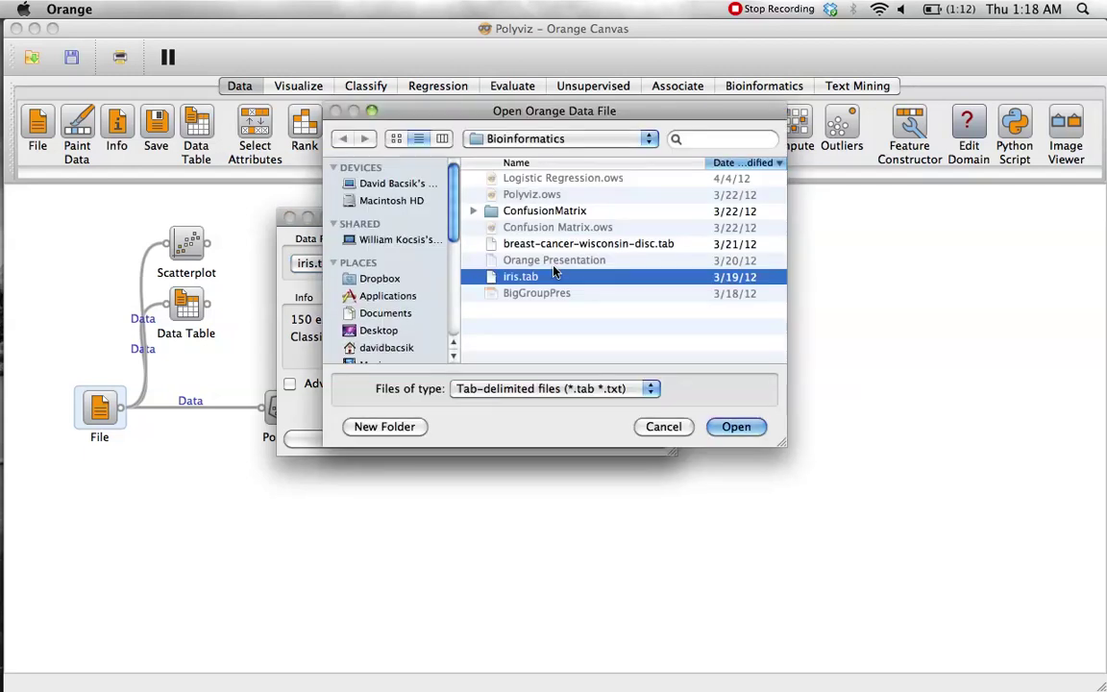
click(754, 427)
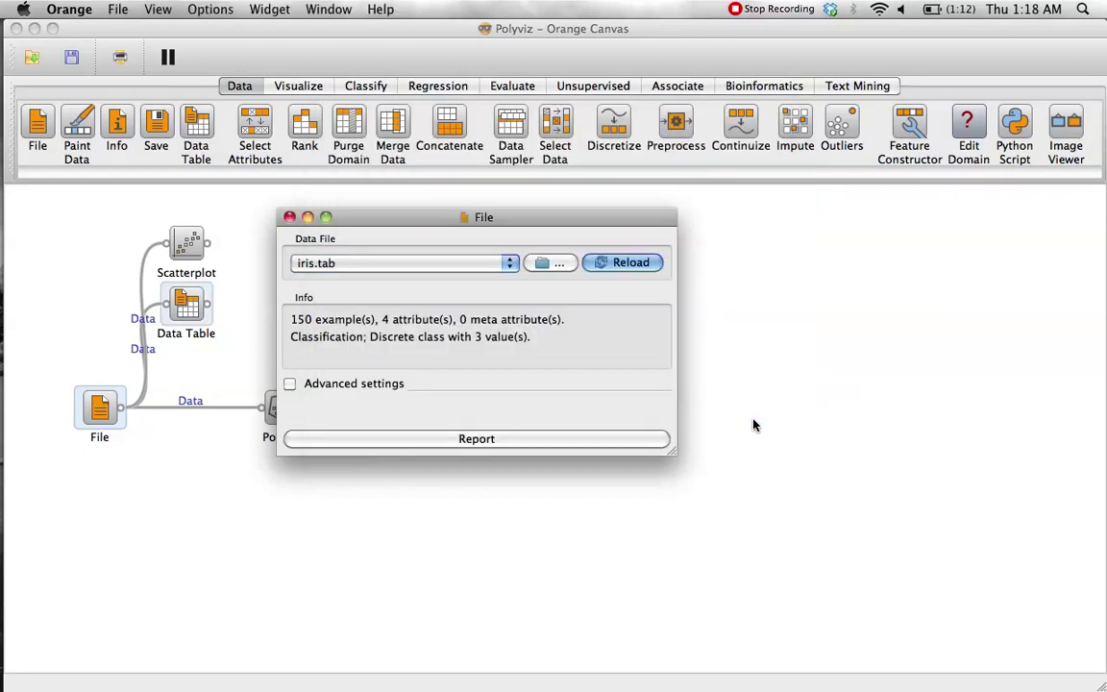
click(289, 217)
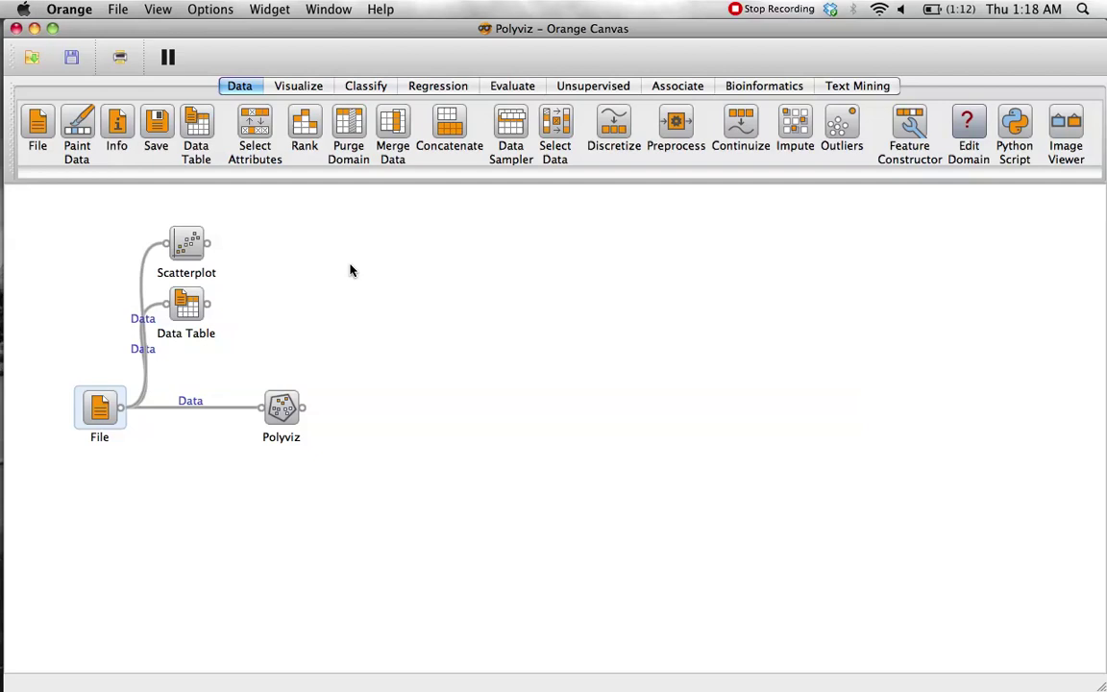
click(188, 320)
double_click(188, 307)
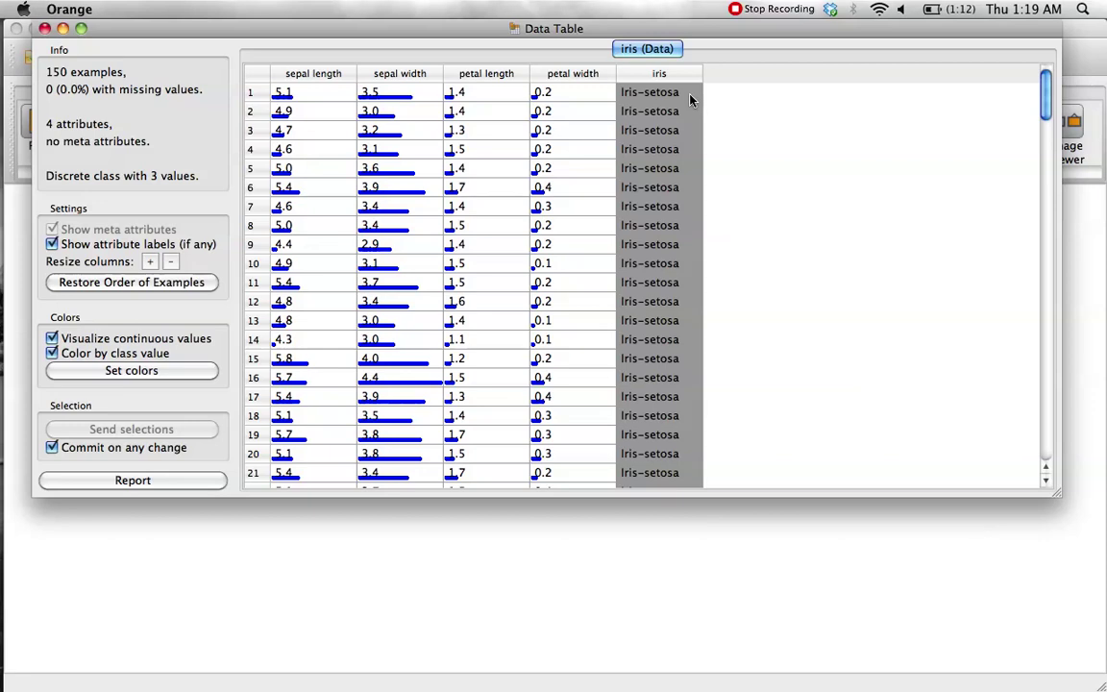
Scroll through the iris rows of all three species, then close the Data Table
scroll(635, 144, down, 2)
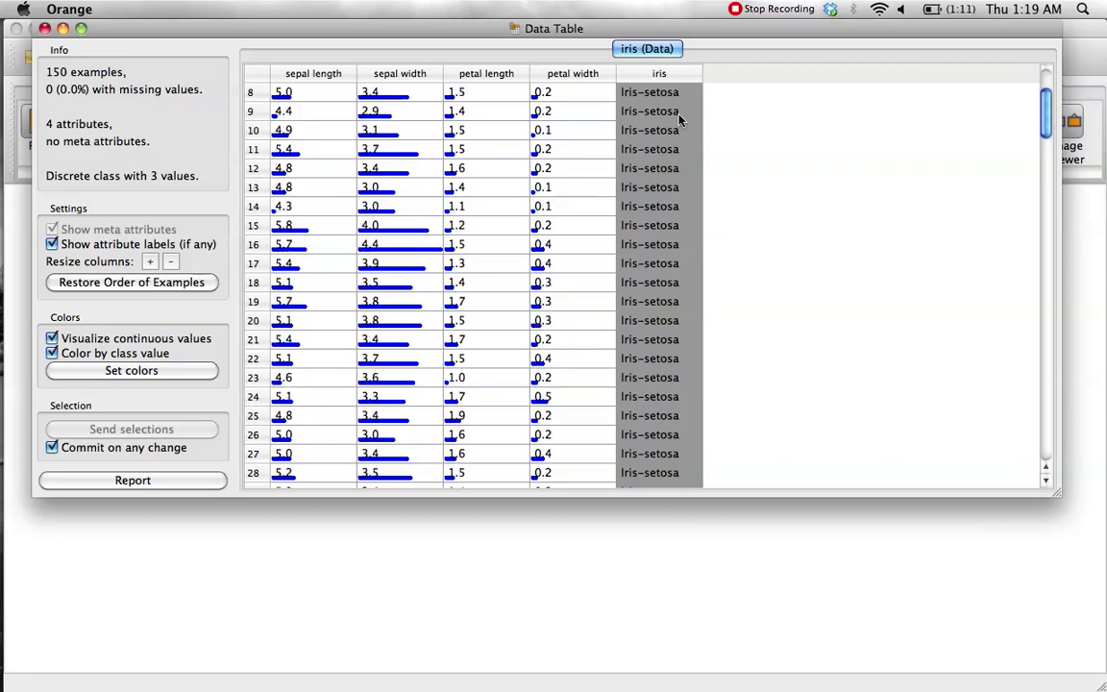
scroll(653, 129, down, 5)
scroll(673, 120, down, 5)
scroll(679, 118, down, 5)
scroll(680, 117, down, 4)
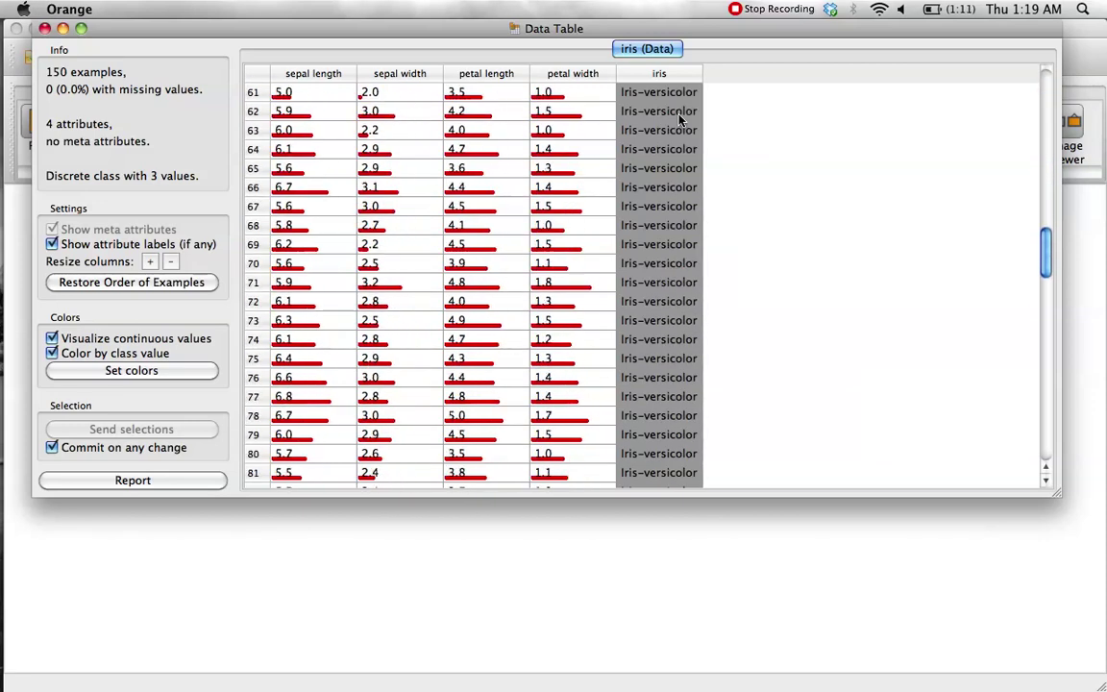
scroll(679, 117, down, 2)
scroll(679, 117, down, 4)
scroll(680, 118, down, 4)
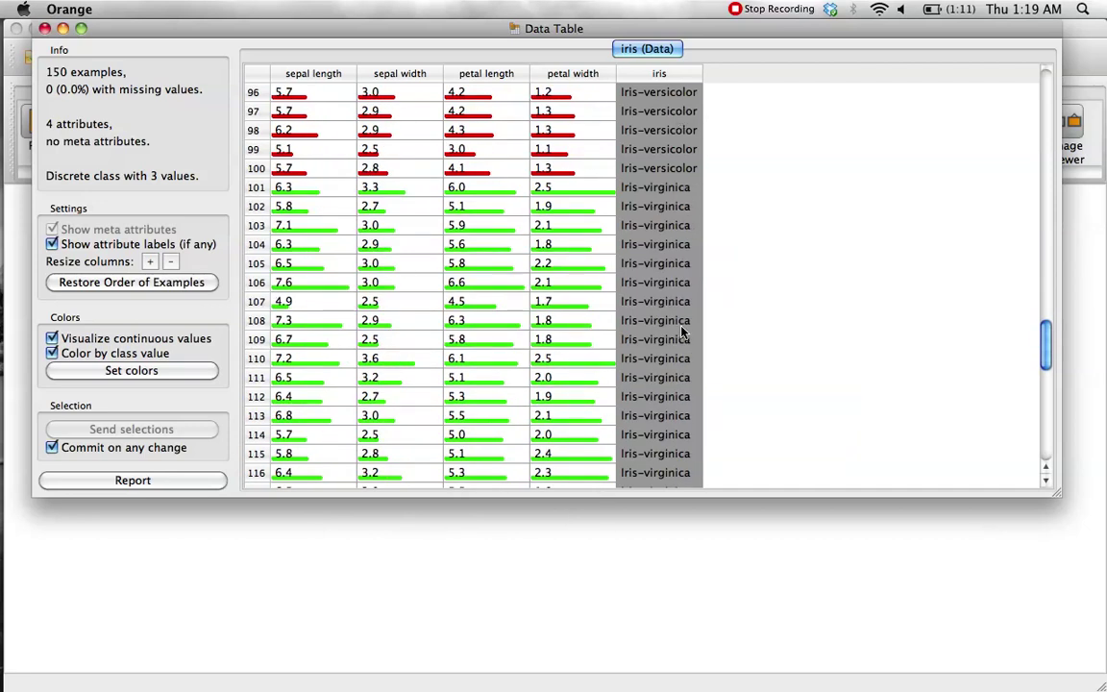
scroll(663, 327, up, 1)
scroll(682, 323, up, 10)
scroll(660, 171, up, 5)
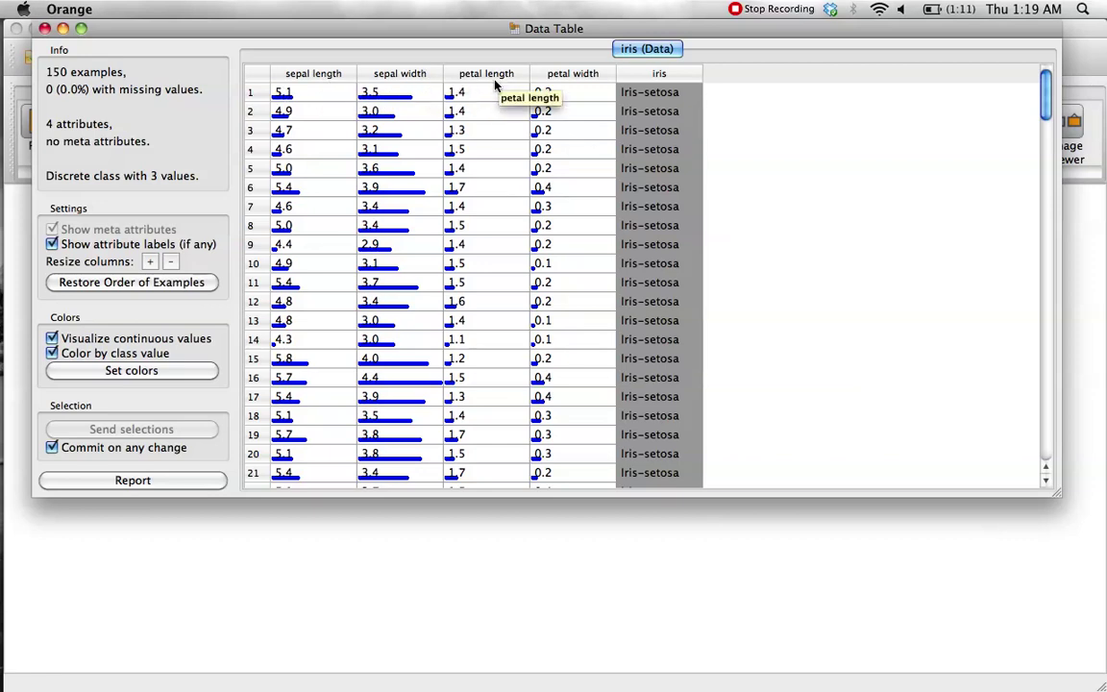
click(44, 30)
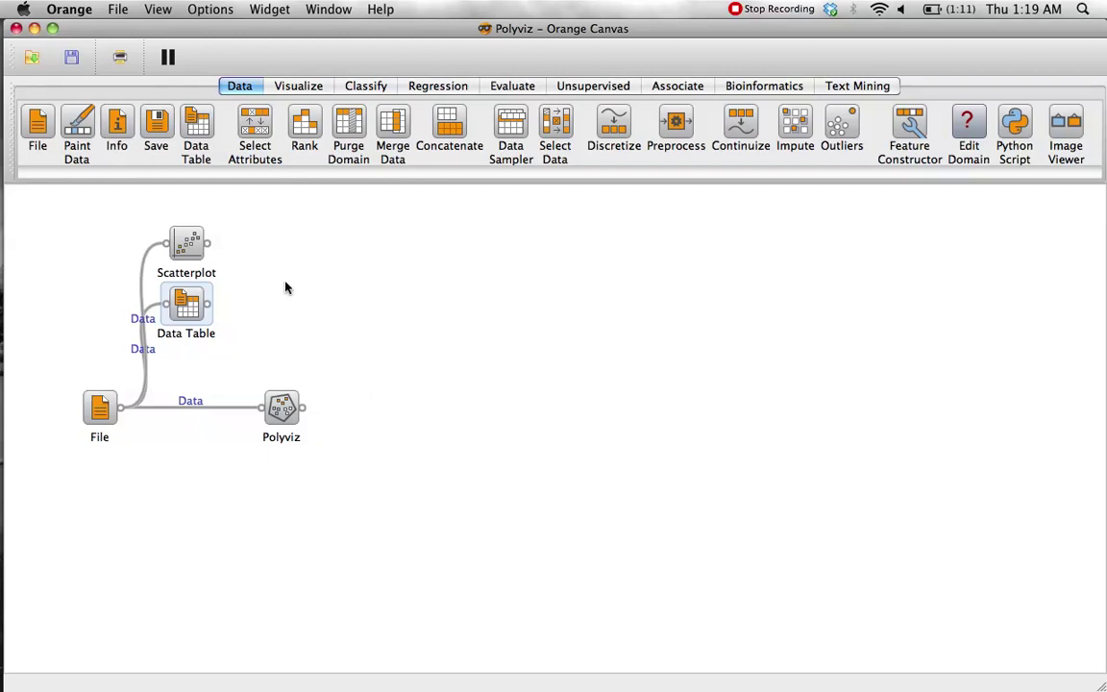
Open the Polyviz widget to see iris species clustered on sepal width, petal length, petal width
double_click(281, 408)
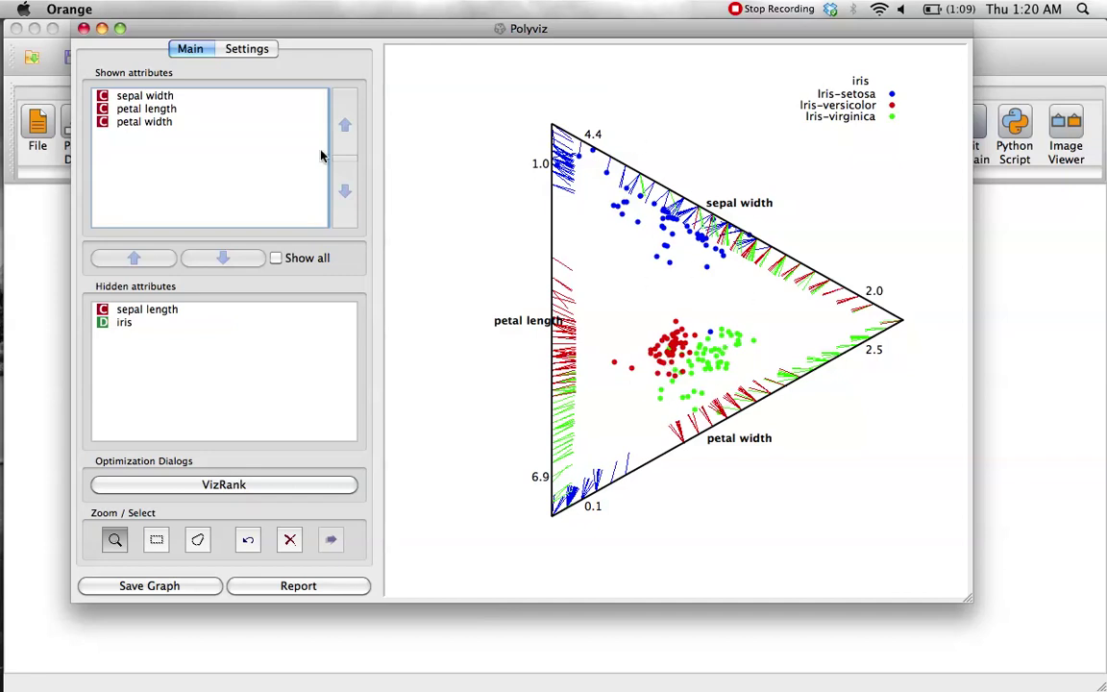
Hide petal width, then show sepal length and petal width as Polyviz axes
click(146, 122)
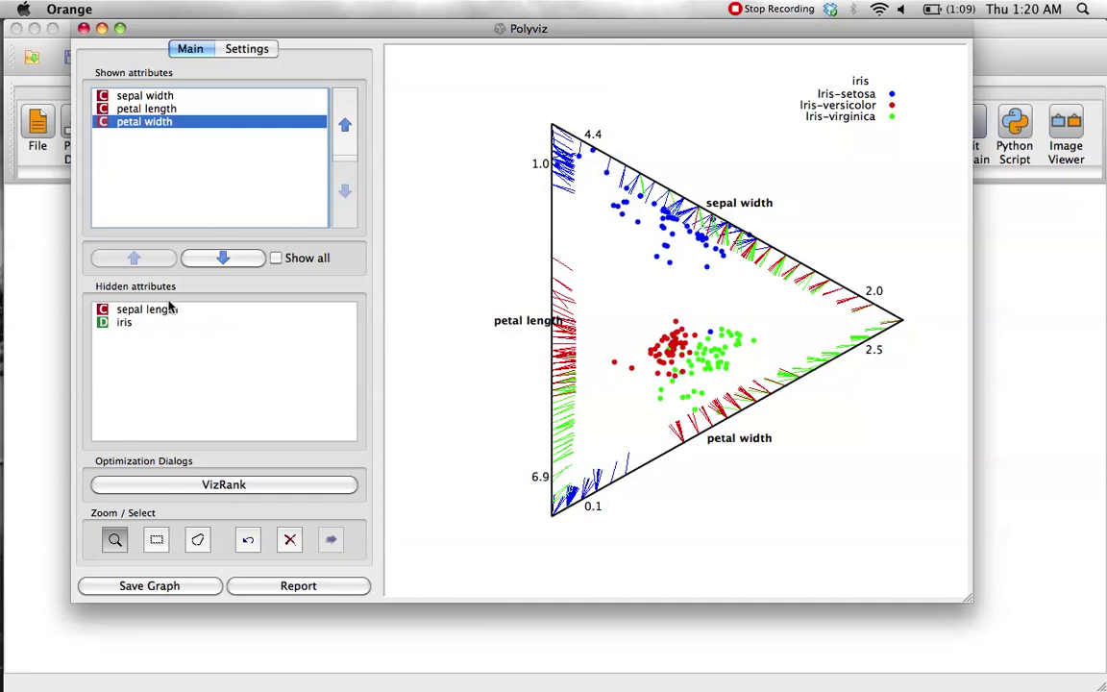
click(207, 260)
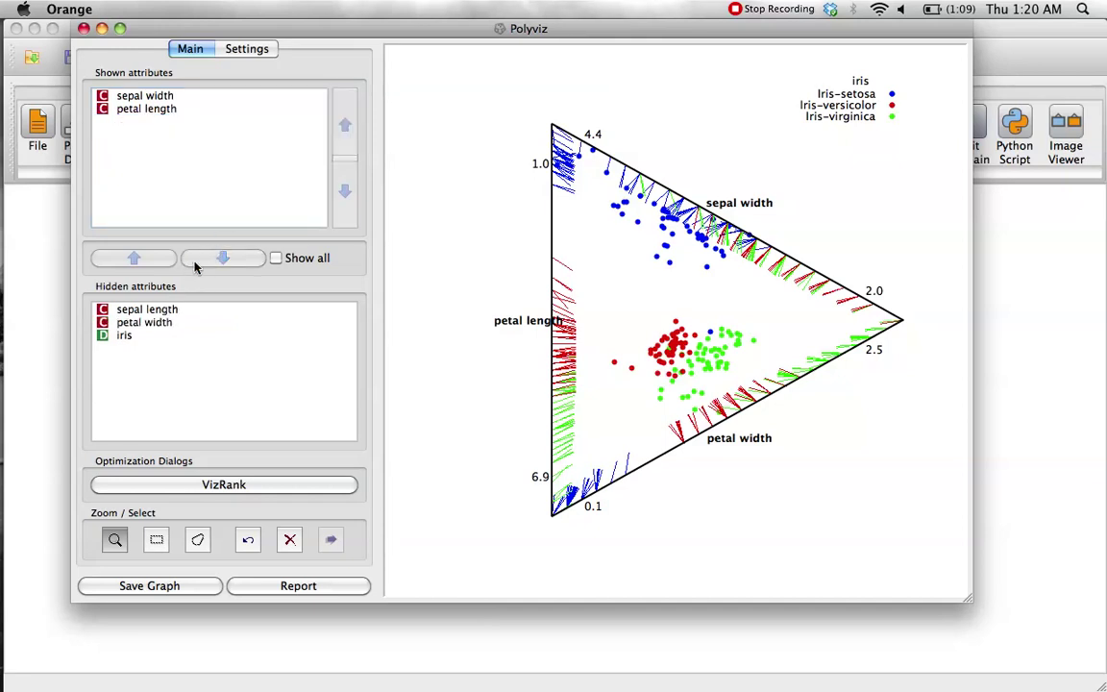
click(163, 312)
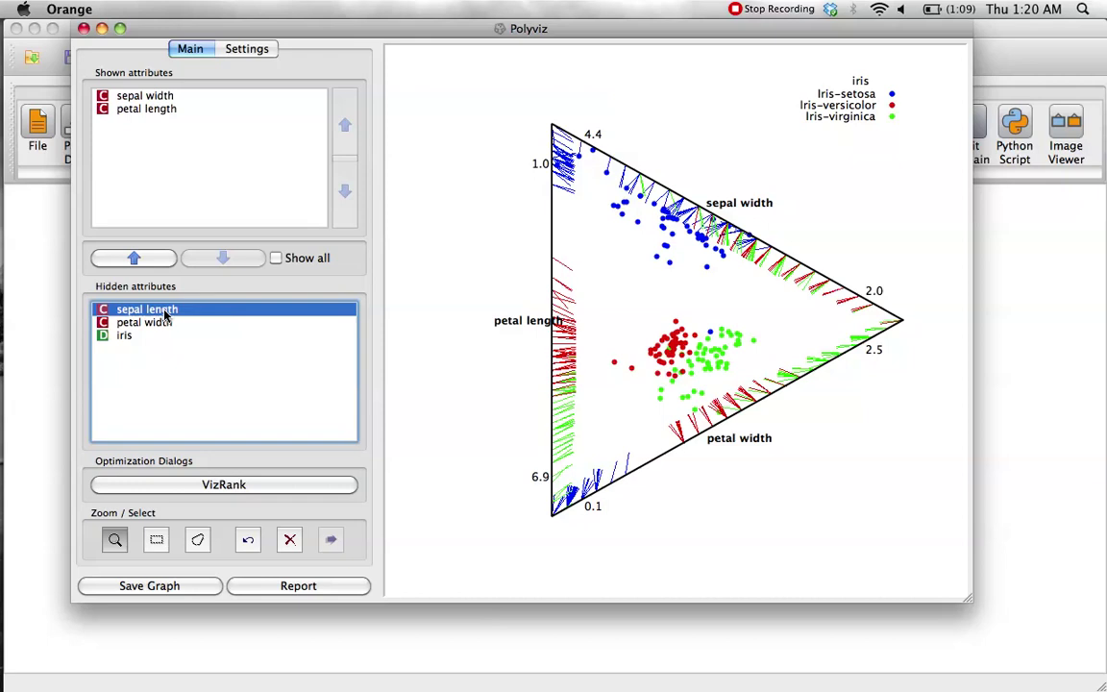
click(128, 258)
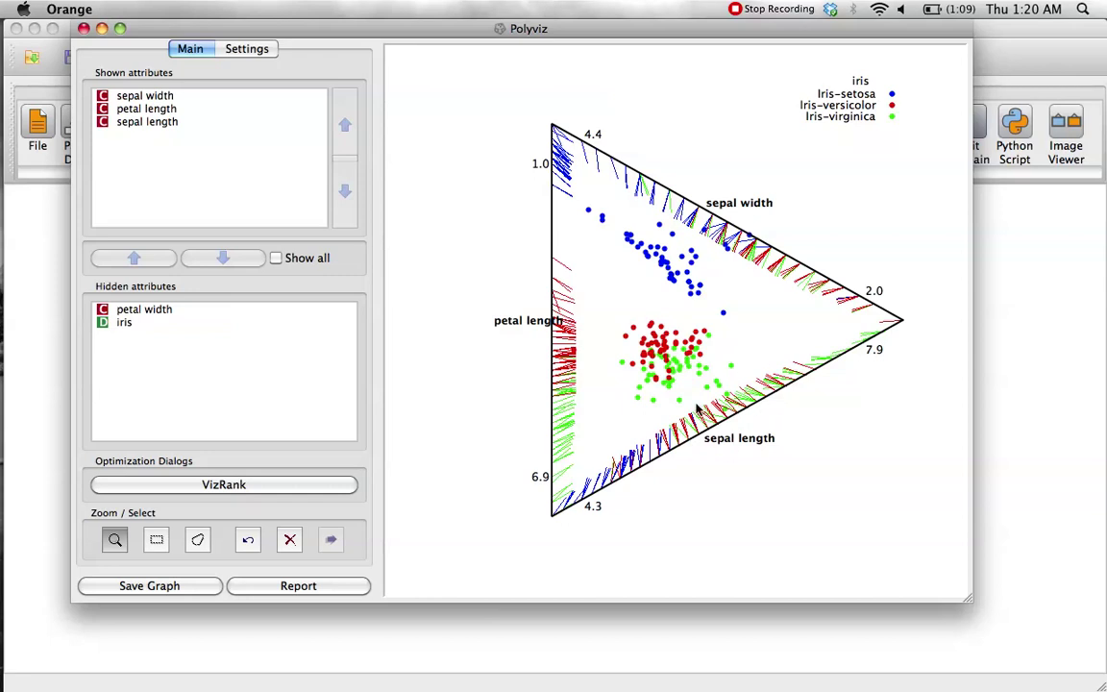
click(230, 309)
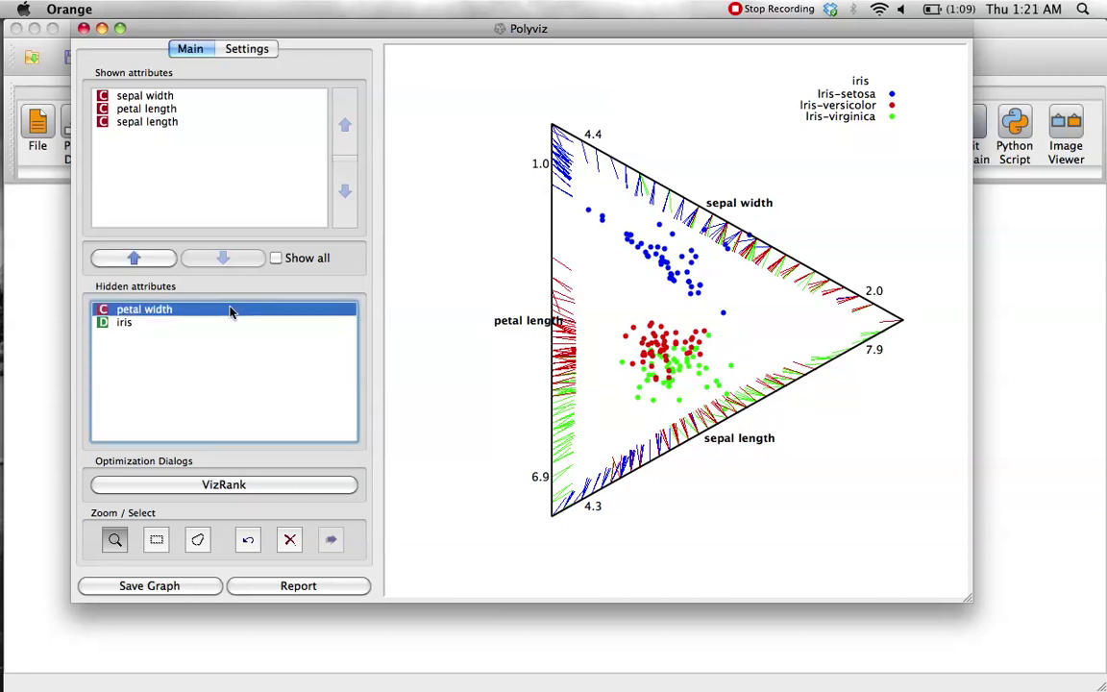
click(158, 262)
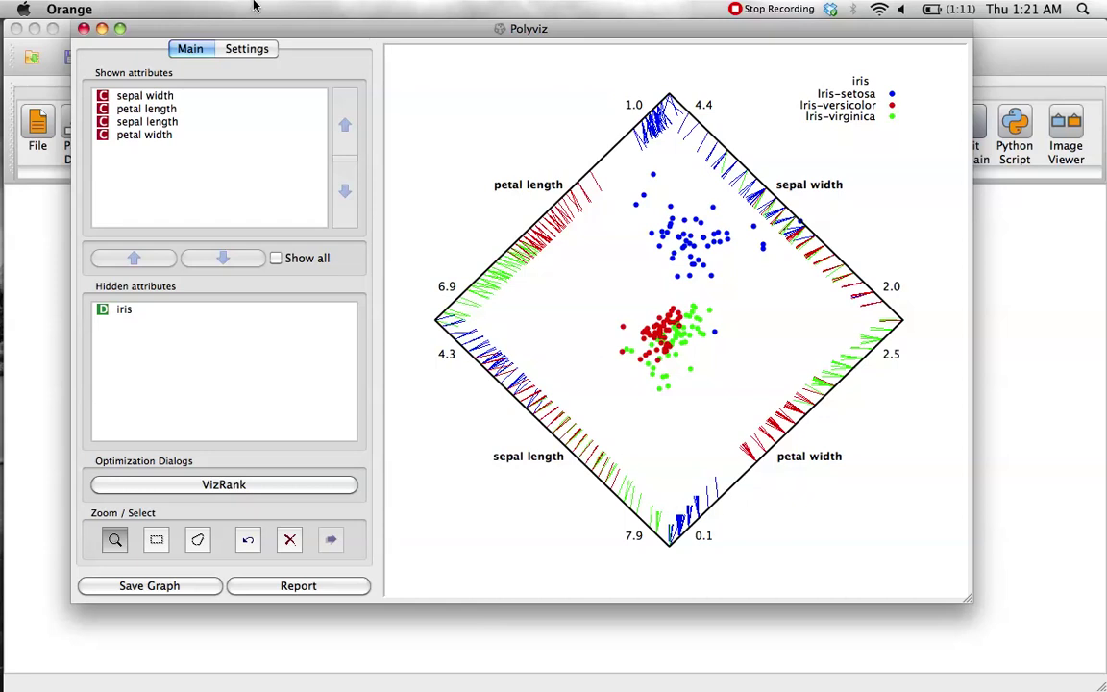
Reopen Polyviz and move petal width above sepal length in the Shown attributes order
click(84, 29)
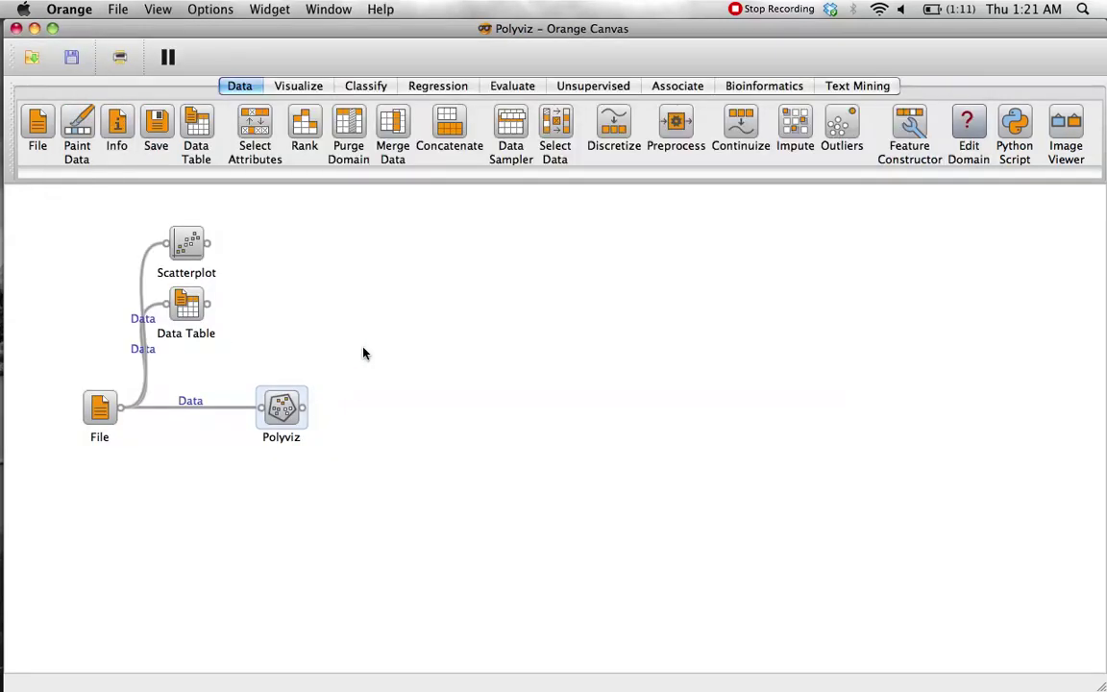
double_click(279, 410)
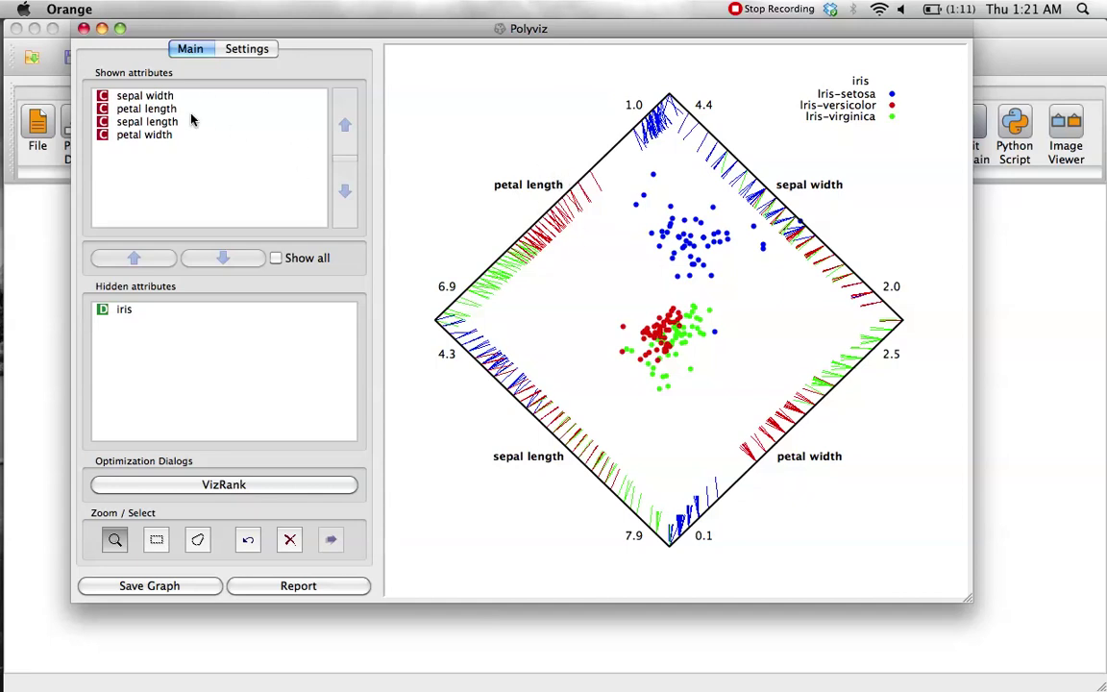
drag(189, 116, 173, 139)
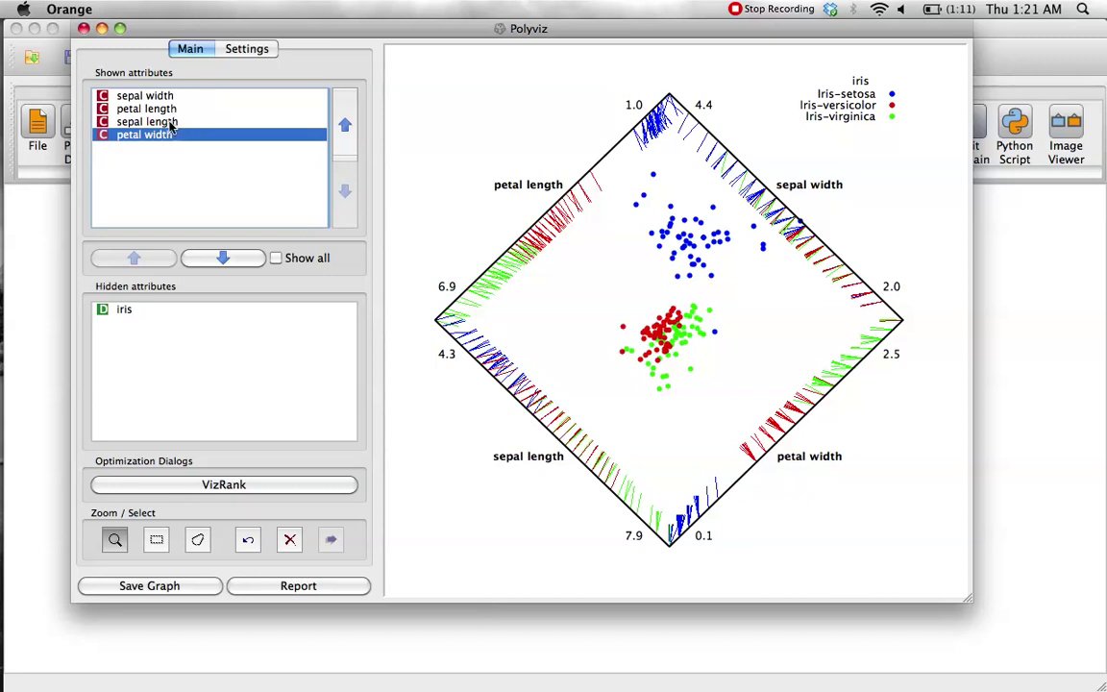
click(347, 127)
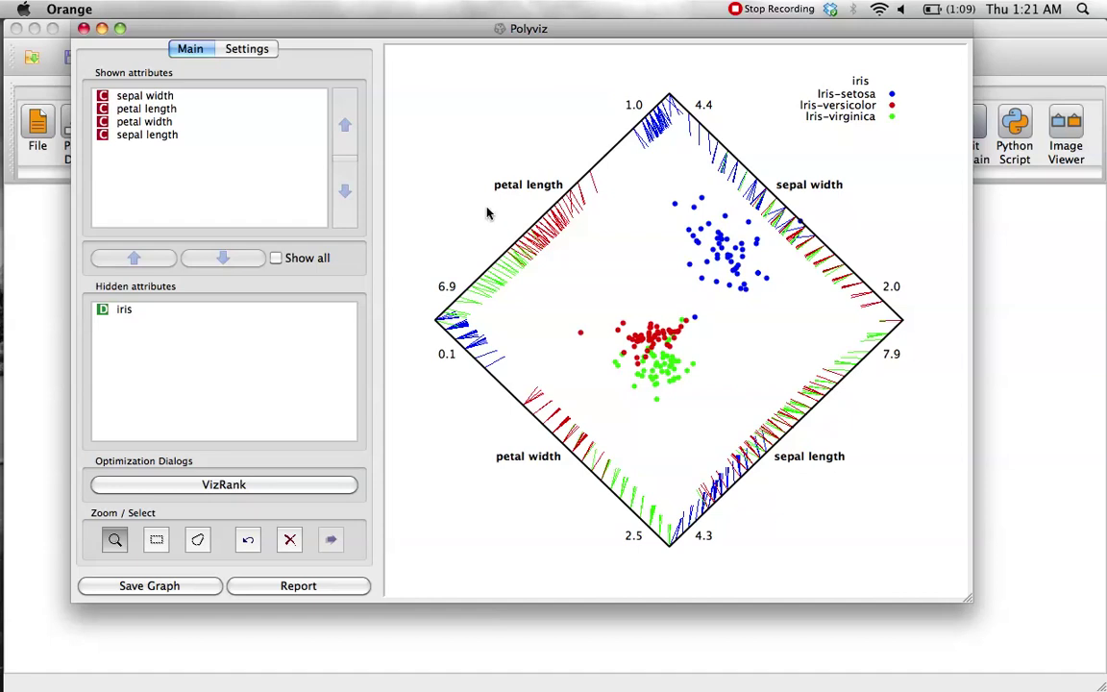
click(83, 29)
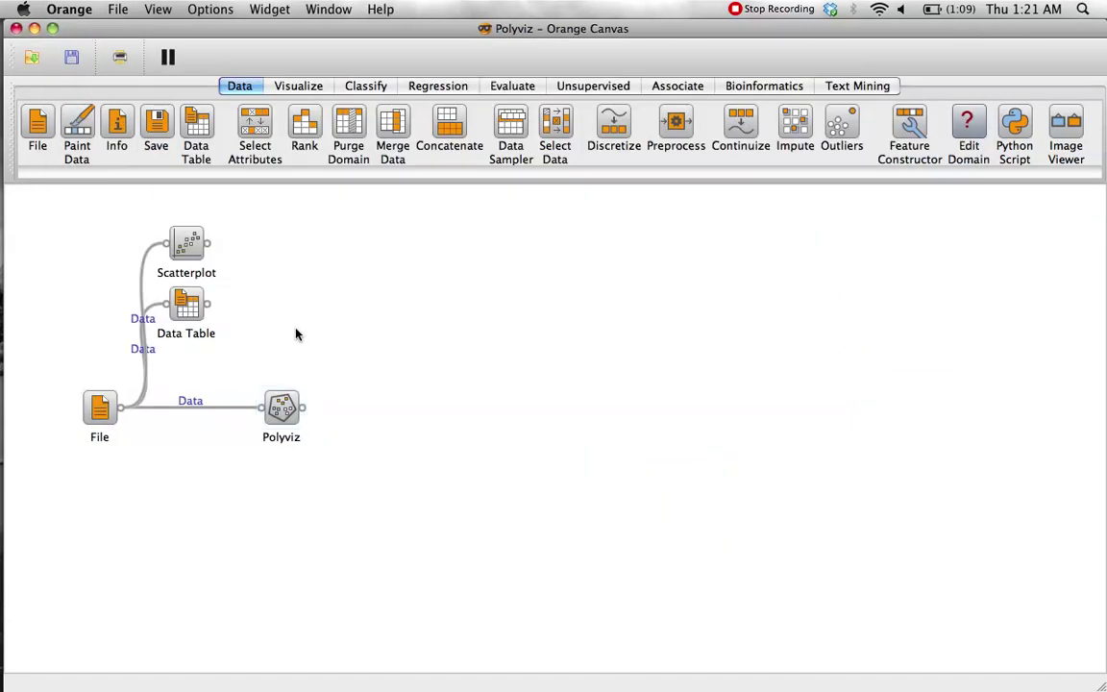
double_click(186, 244)
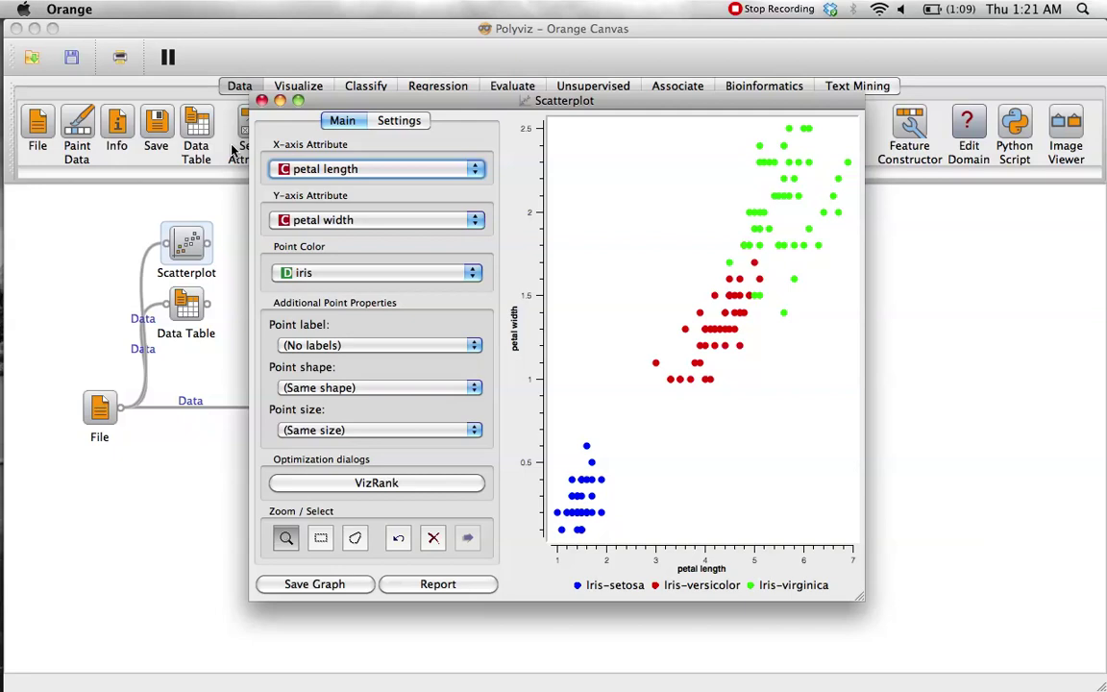
click(261, 100)
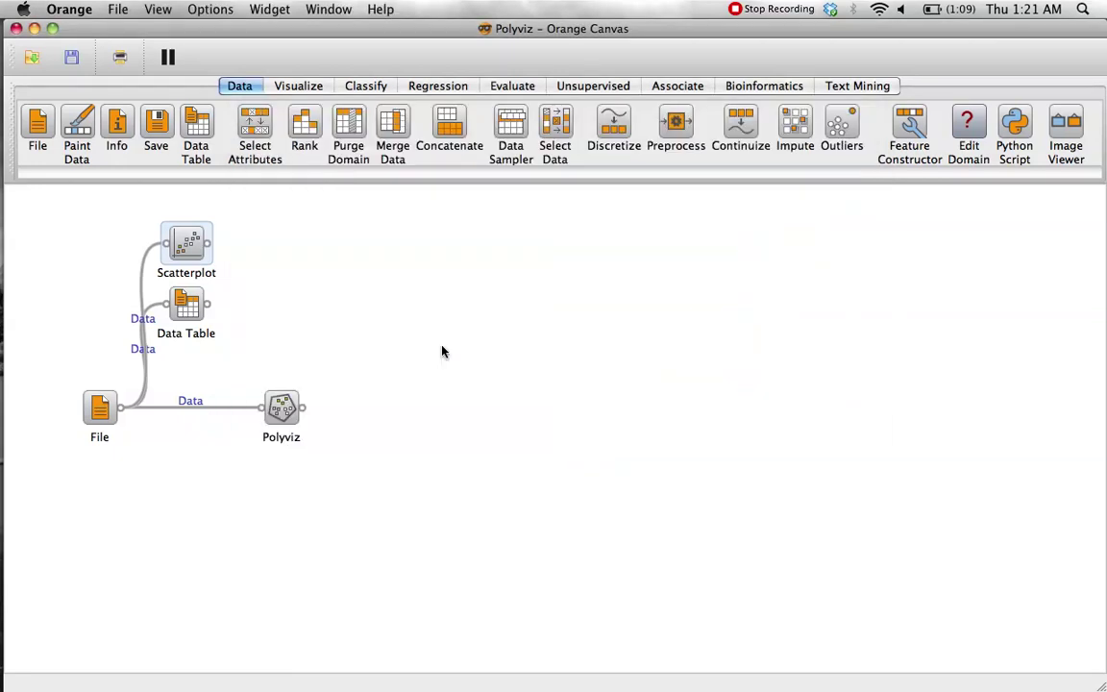